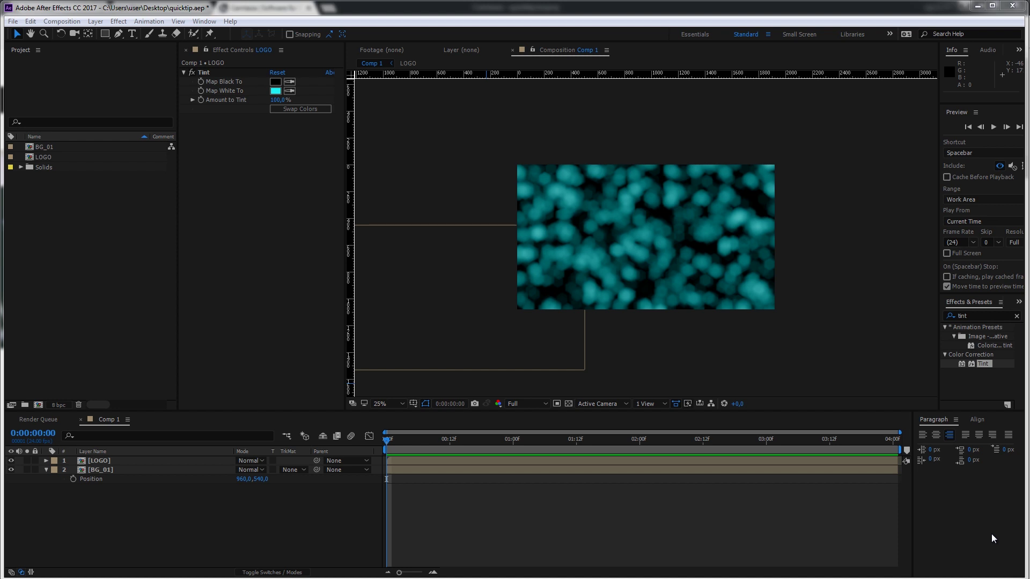
Step: Preview Comp 1 to watch the FLO motion logo cross the bokeh background, stopping near 0:00:02:00
key(space)
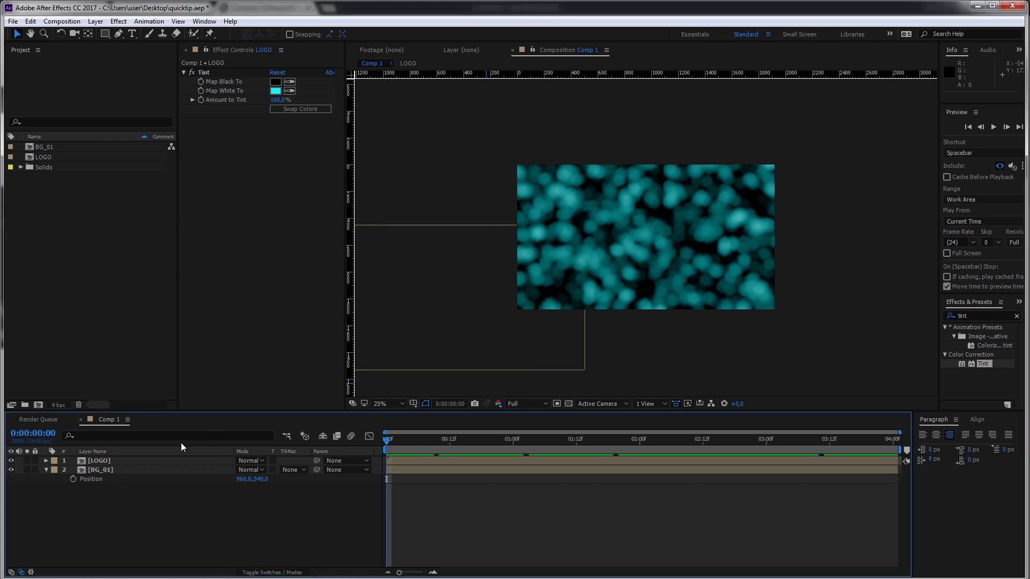
click(109, 462)
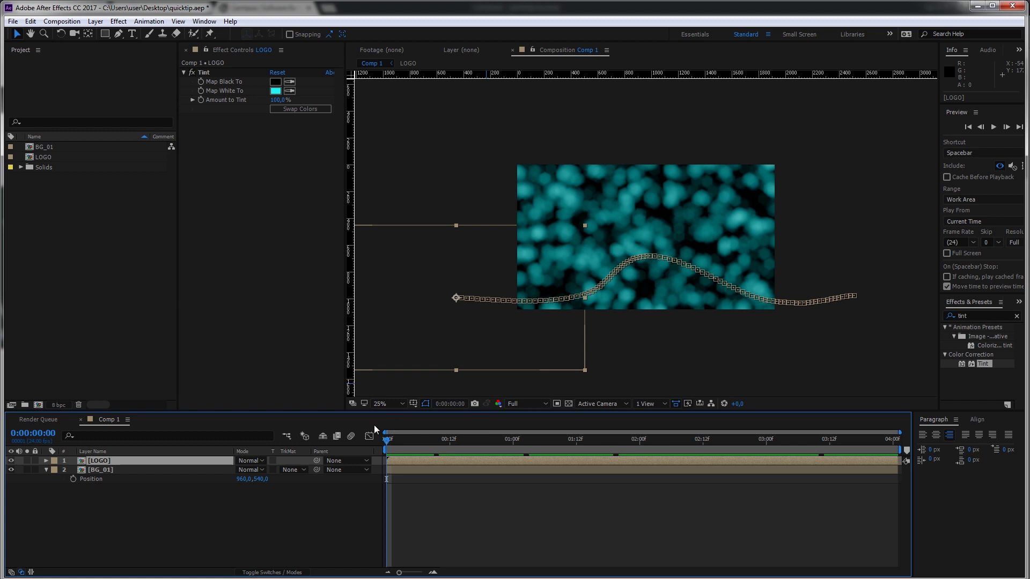
click(315, 522)
key(space)
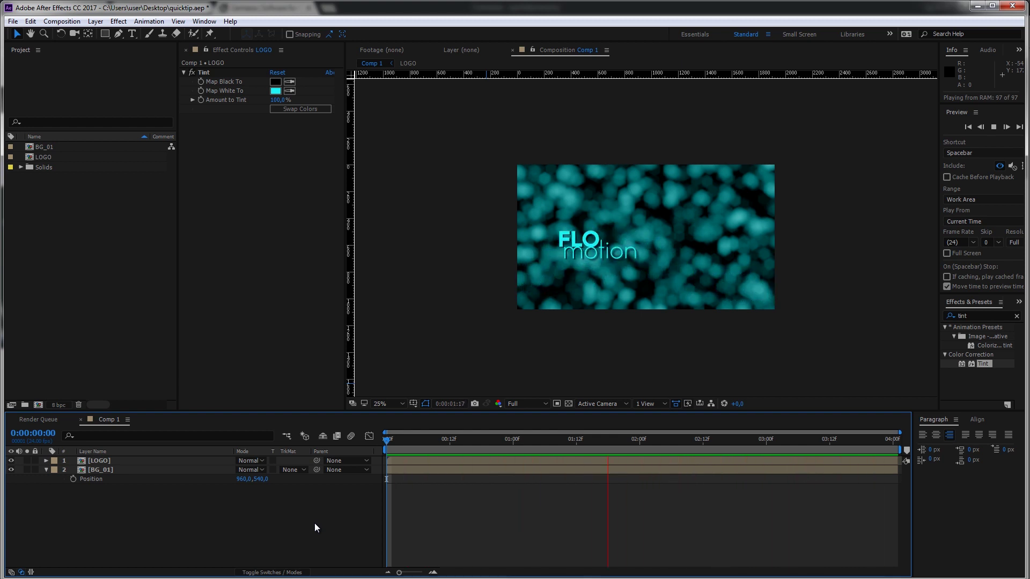
key(space)
Step: Expand the LOGO layer, select its Position keyframes and scrub through the motion
click(45, 462)
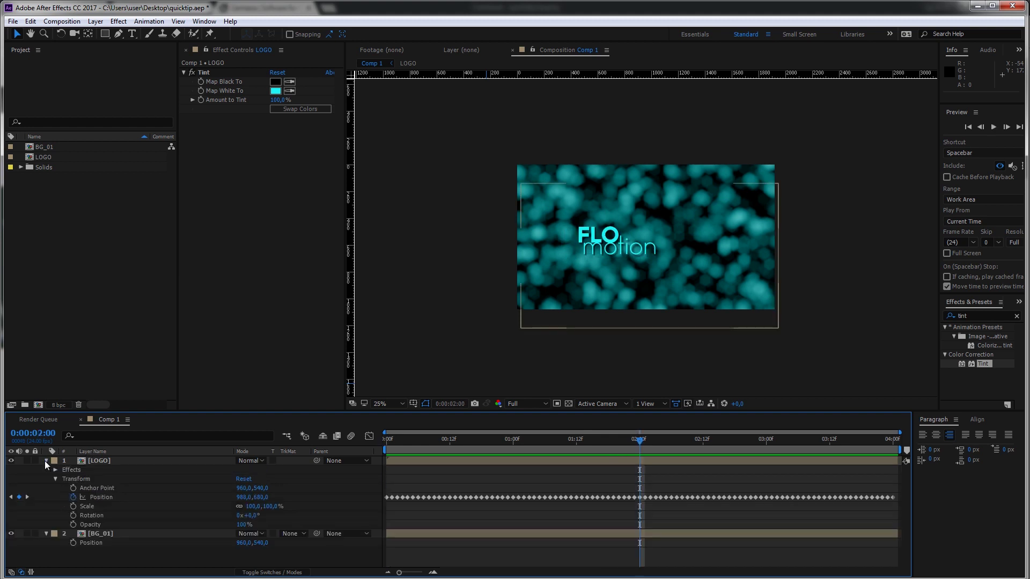
click(94, 497)
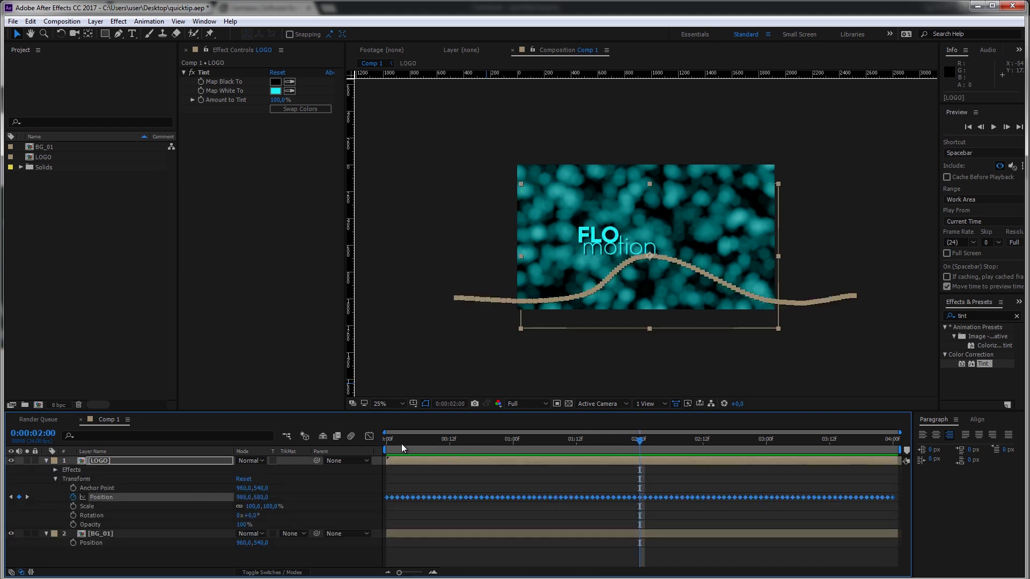
drag(405, 449, 645, 453)
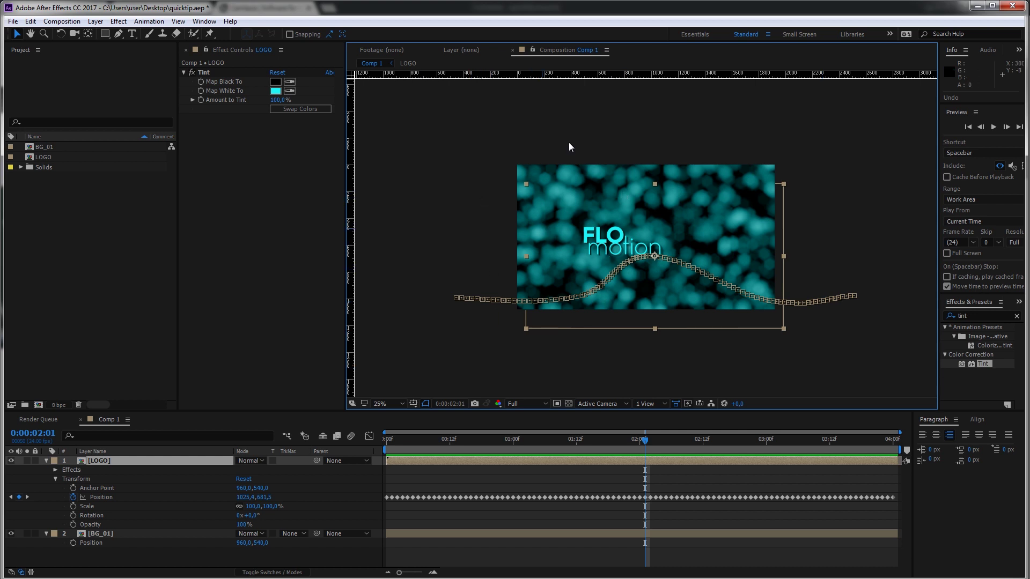
Step: Raise the logo higher at 0:00:02:01, then scrub back to about 0:00:01:22 to check
drag(709, 211, 716, 170)
key(period)
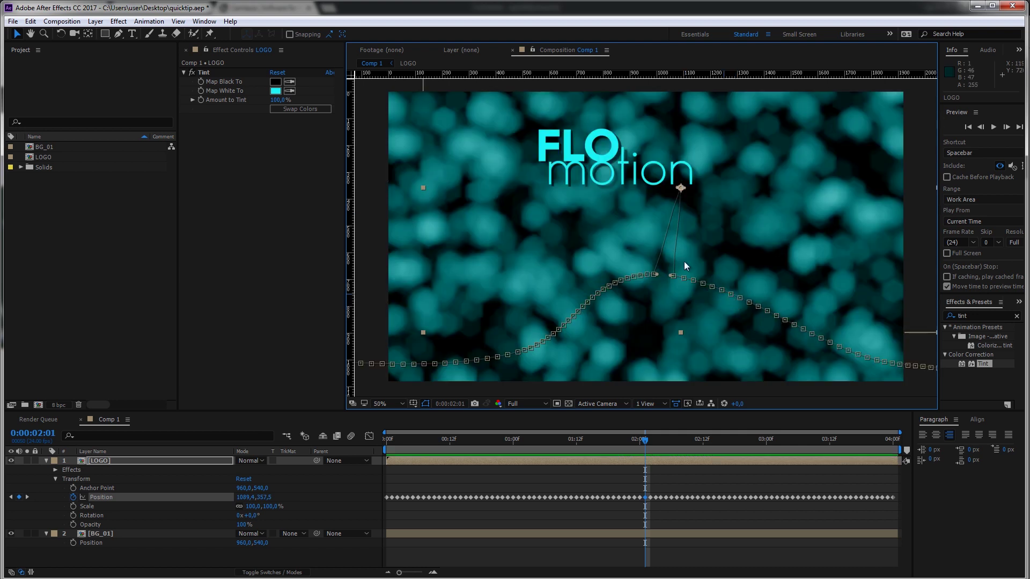
mouse_move(644, 446)
mouse_down()
mouse_move(520, 449)
mouse_move(663, 449)
mouse_move(628, 449)
mouse_up()
key(comma)
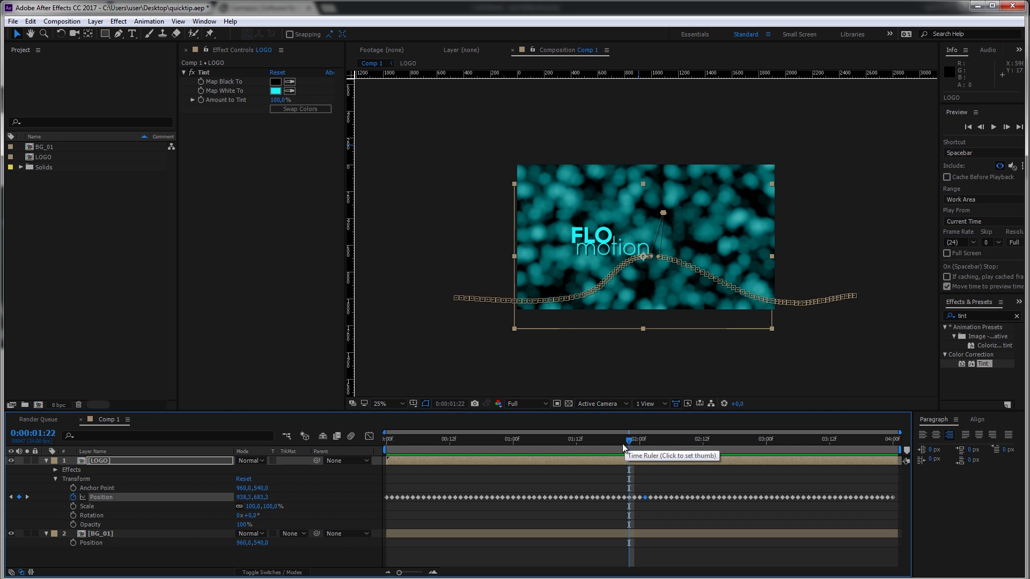
click(643, 443)
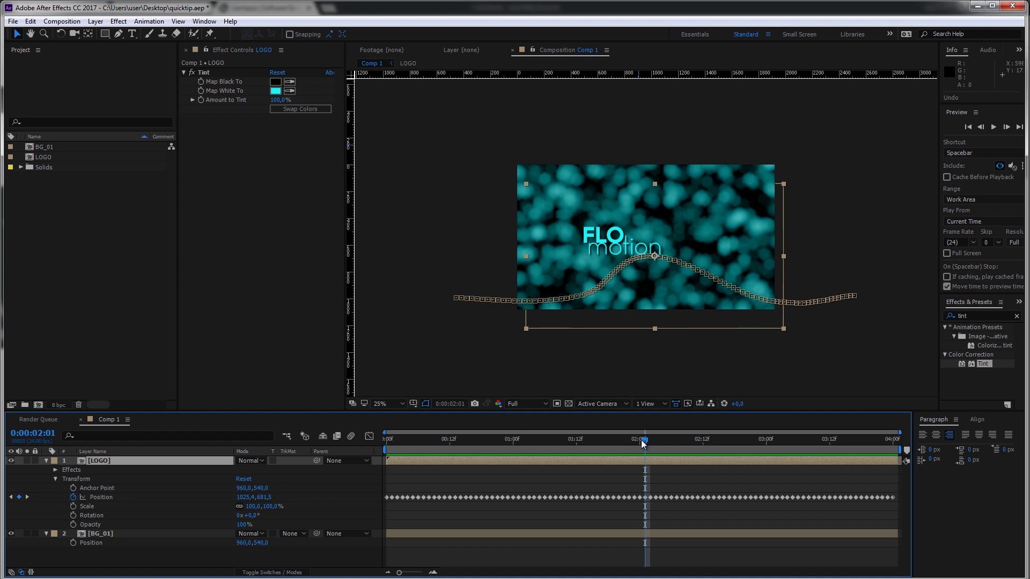
drag(644, 443, 555, 447)
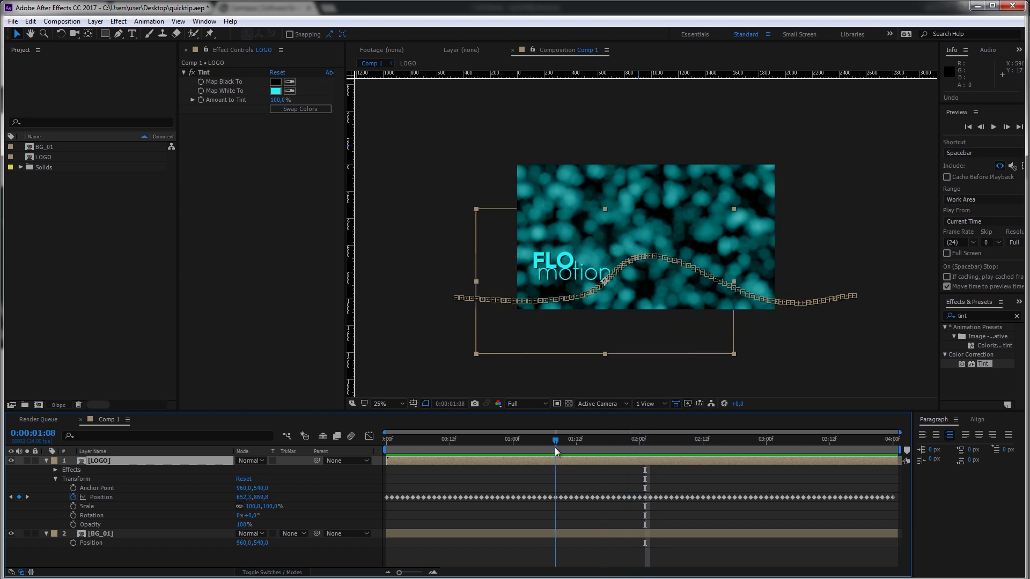
Step: Delete a run of early LOGO Position keyframes and scrub forward to check the gap
drag(393, 446, 375, 449)
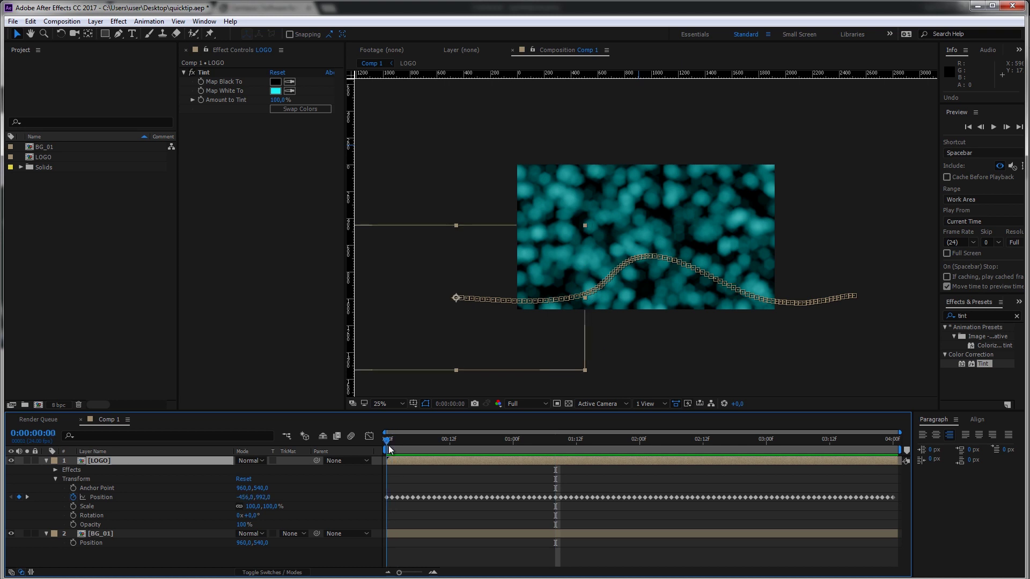
mouse_move(433, 498)
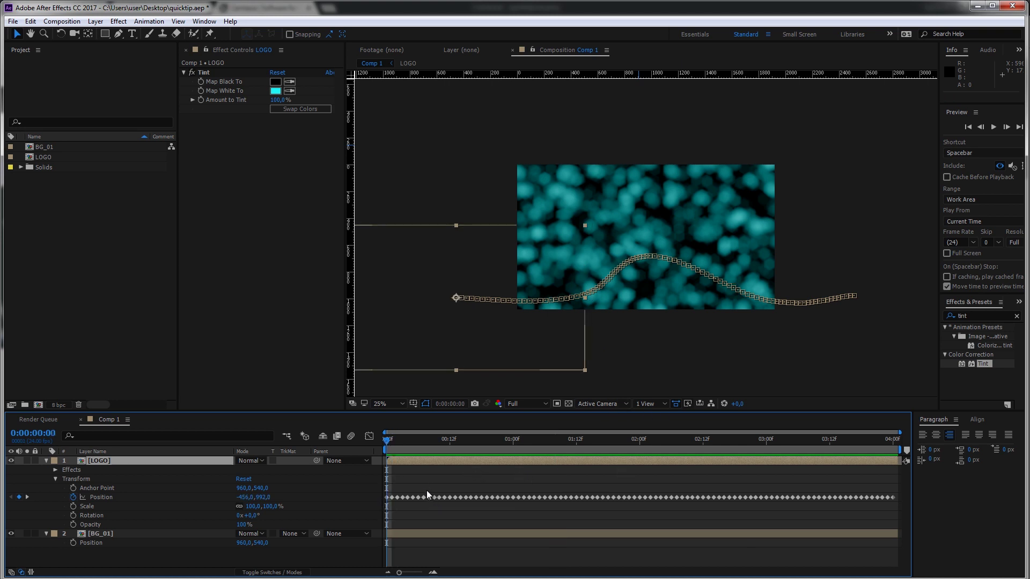
drag(426, 490, 493, 506)
key(Delete)
drag(449, 439, 523, 445)
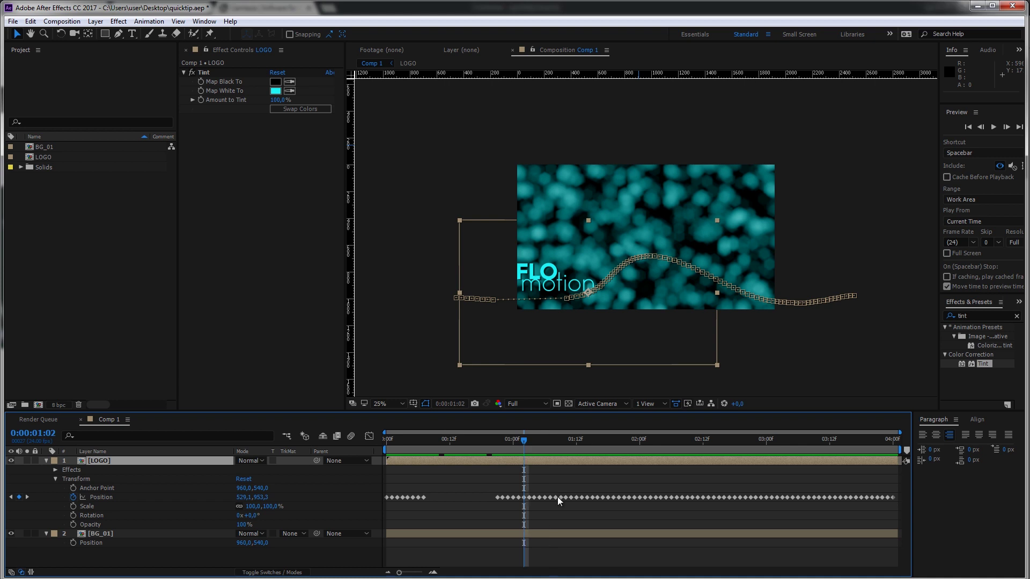
mouse_move(509, 501)
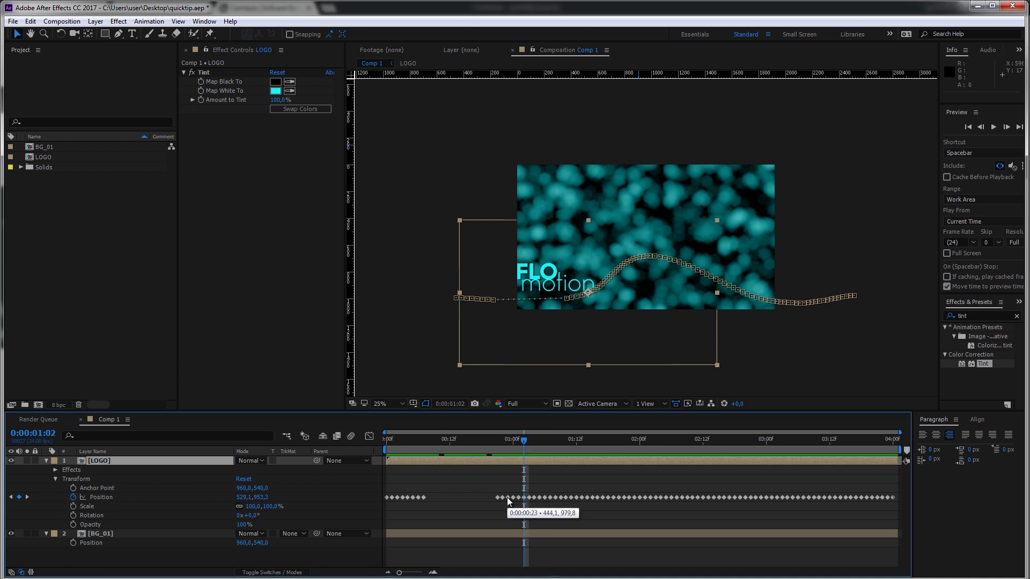
Step: Select all LOGO Position keyframes and drag the whole motion path higher in the frame
click(55, 479)
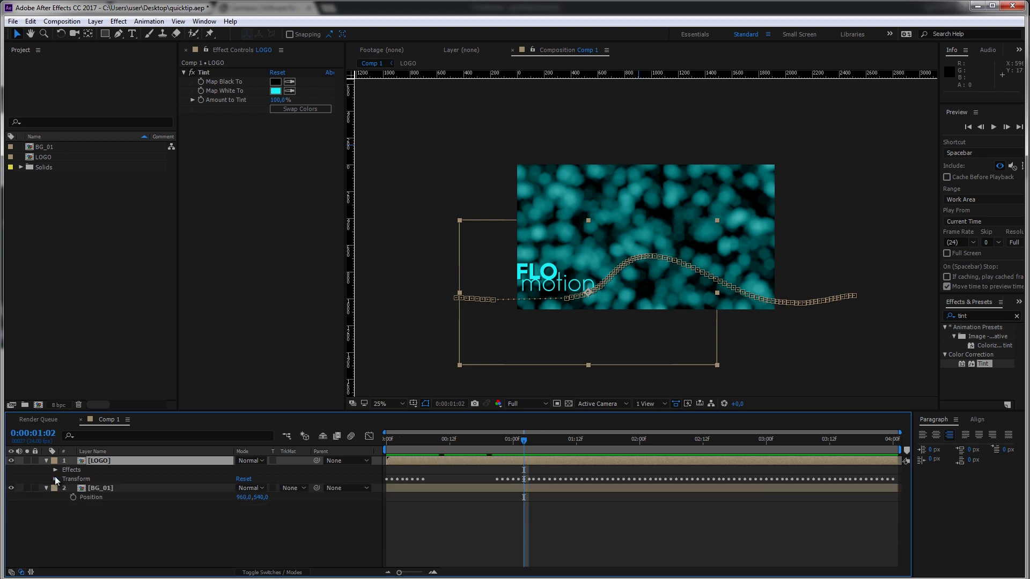
click(55, 479)
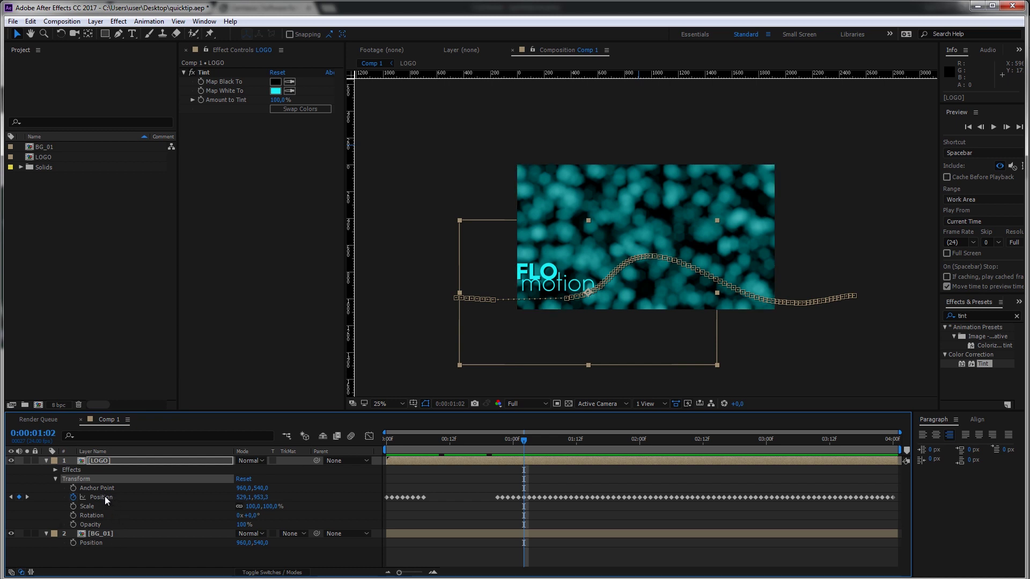
click(102, 497)
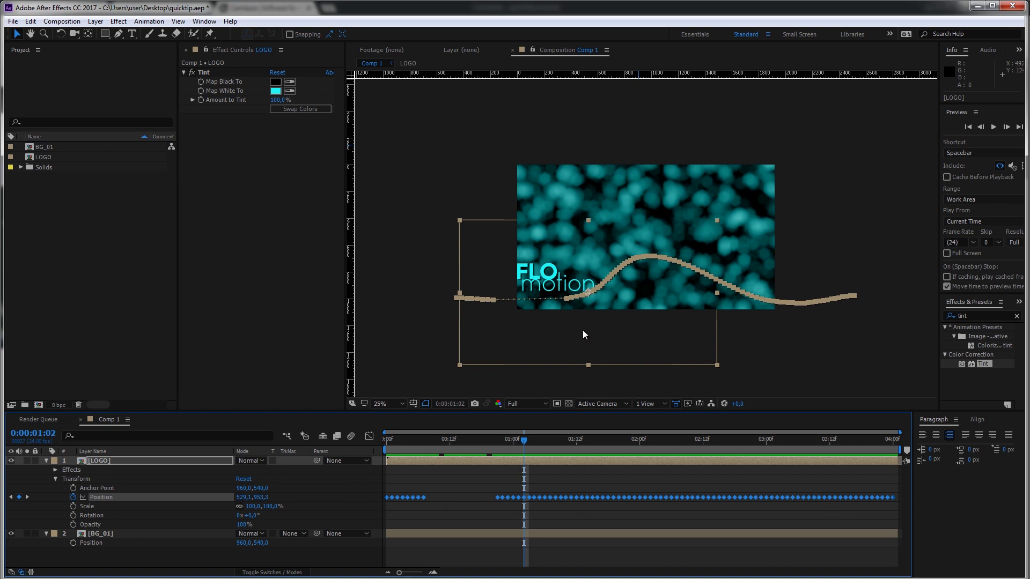
drag(575, 328, 564, 302)
Step: At 0:00:00:14, select the LOGO's Position keyframes and drag the logo higher
click(513, 521)
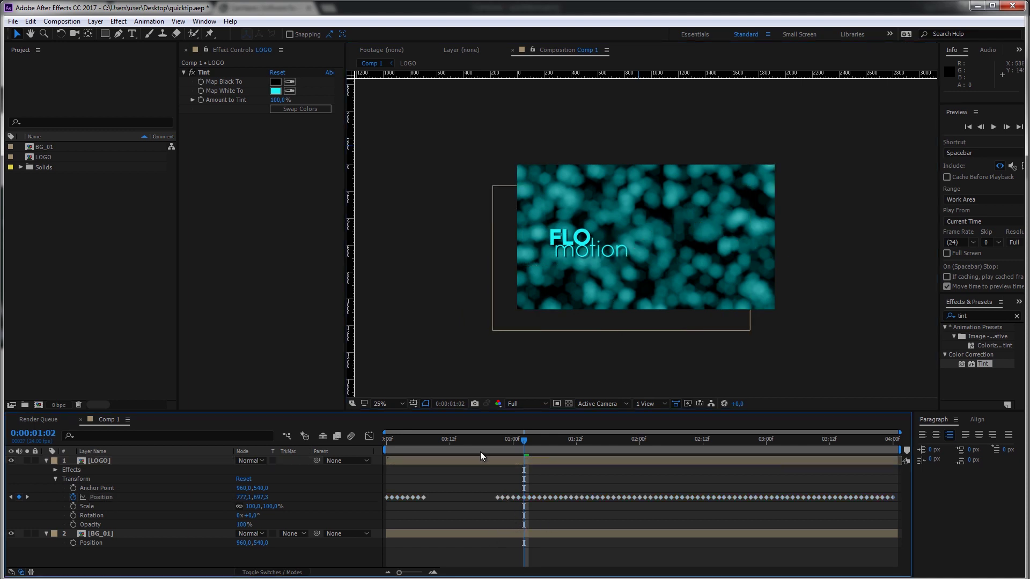
click(463, 445)
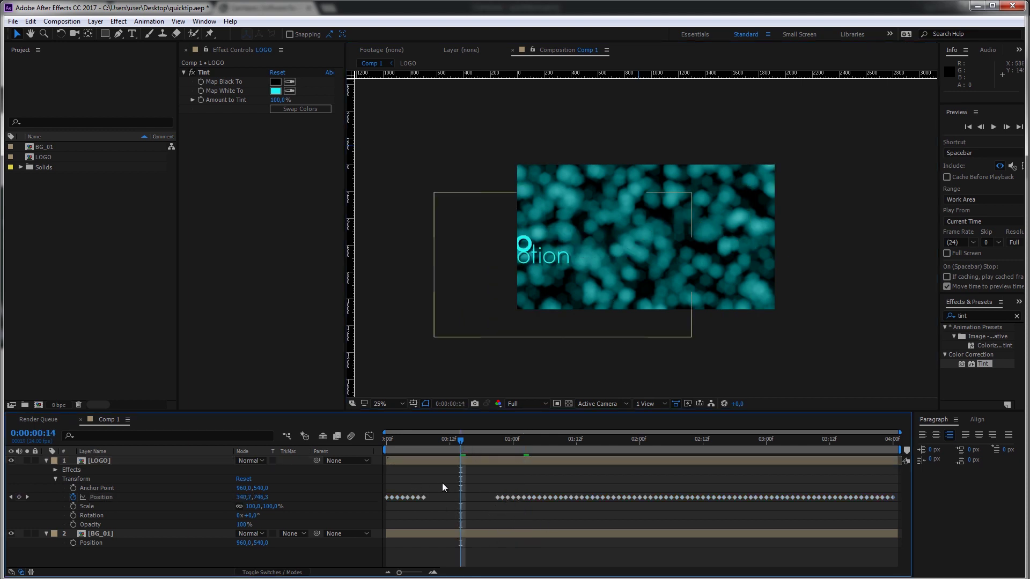
click(108, 497)
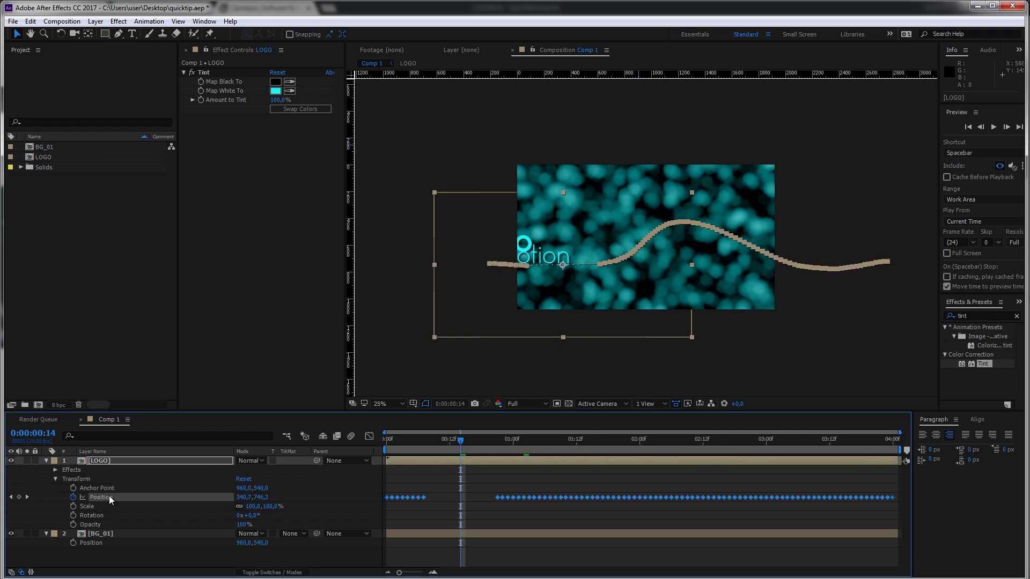
mouse_move(557, 299)
mouse_down()
mouse_move(563, 238)
mouse_move(563, 349)
mouse_move(569, 225)
mouse_move(571, 316)
mouse_move(564, 286)
mouse_up()
Step: Jump to 0:00:01:04, deselect the layer and collapse the LOGO layer's properties
click(533, 440)
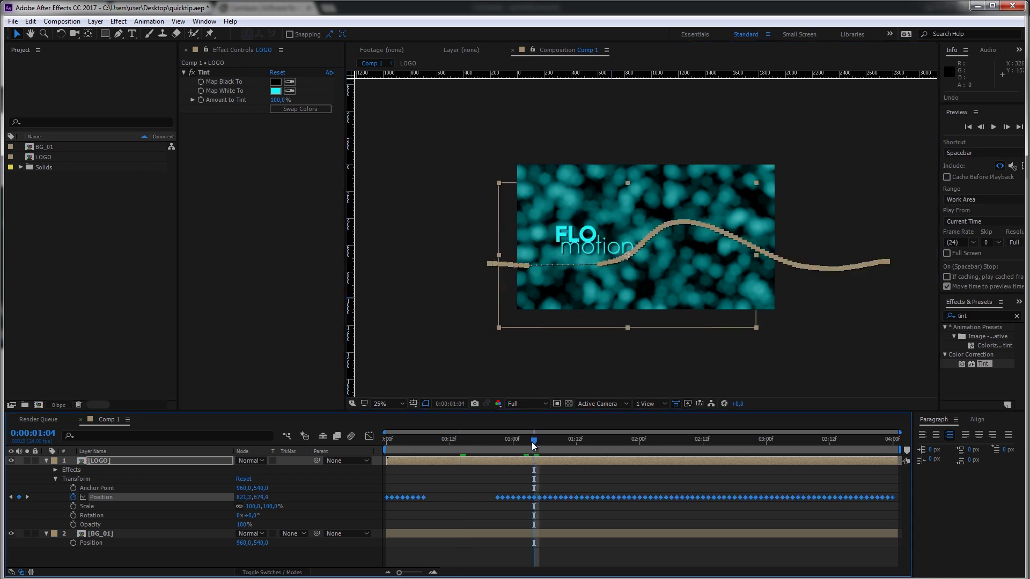
click(212, 548)
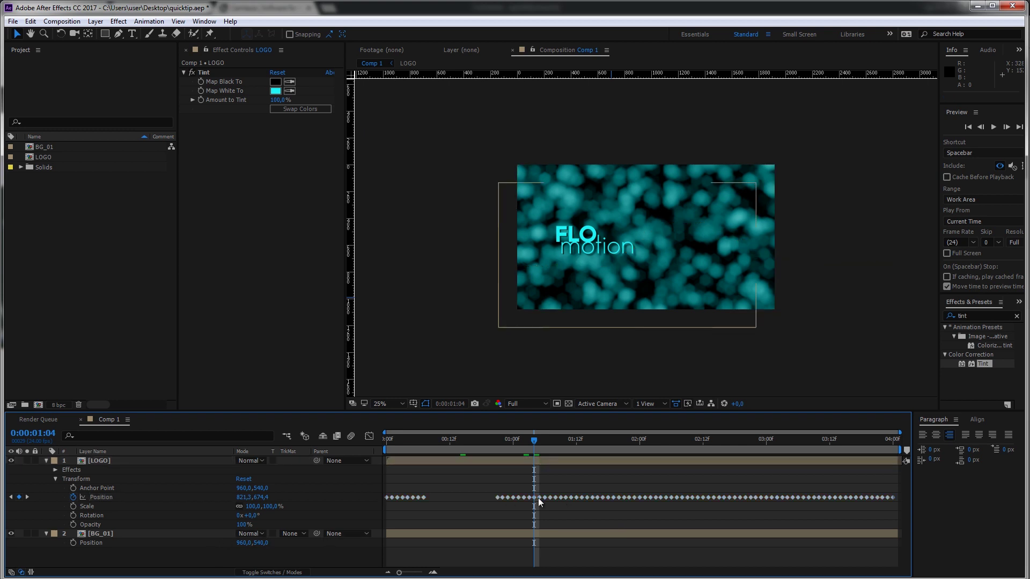
click(100, 497)
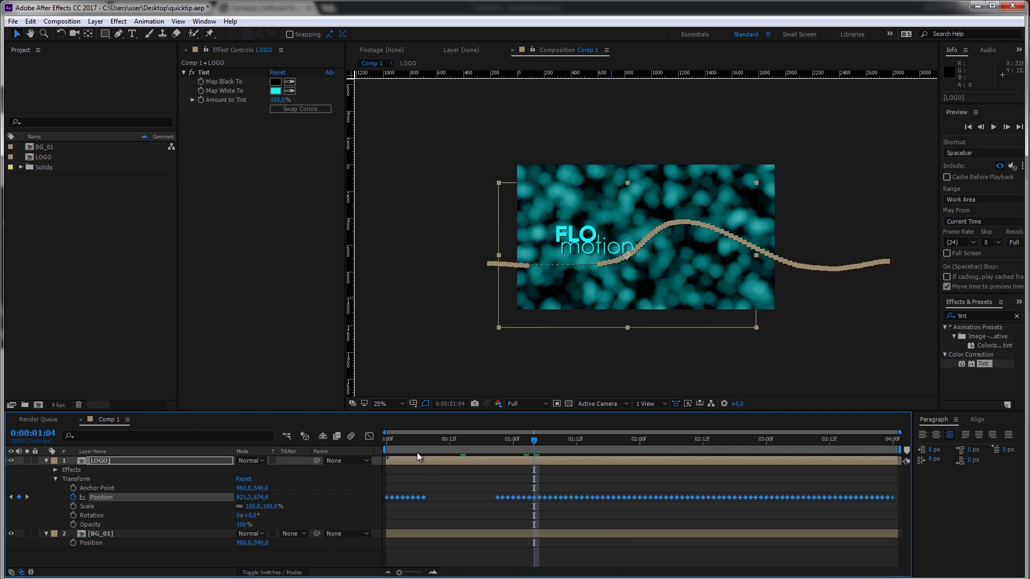
key(F2)
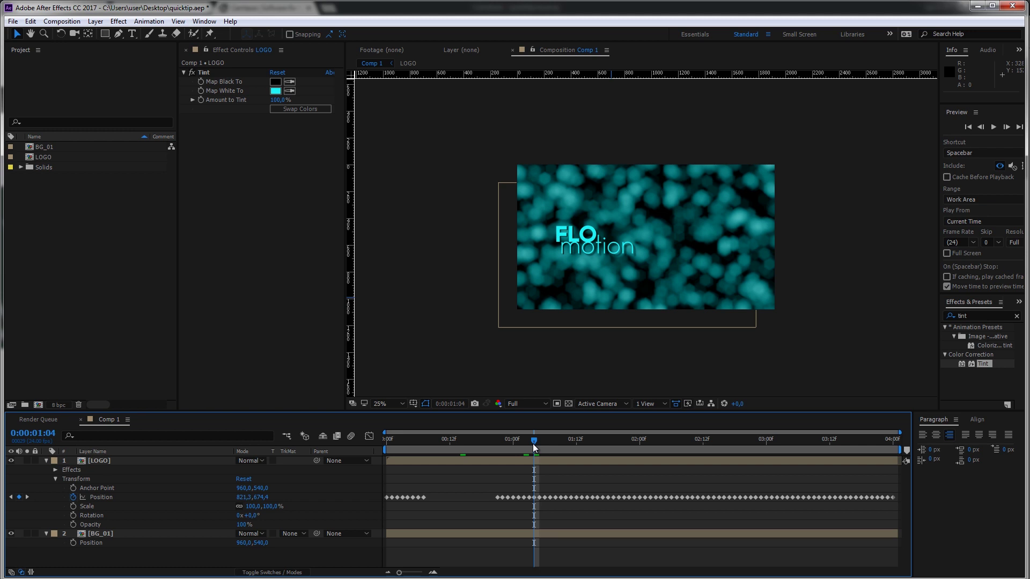
click(46, 461)
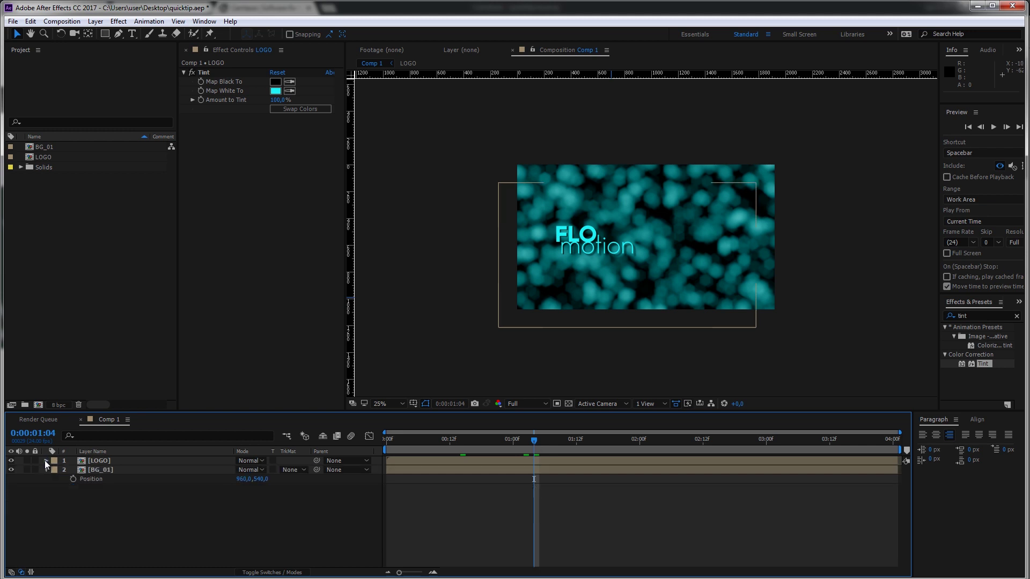
Step: Add a new Null Object layer via Layer > New
click(98, 21)
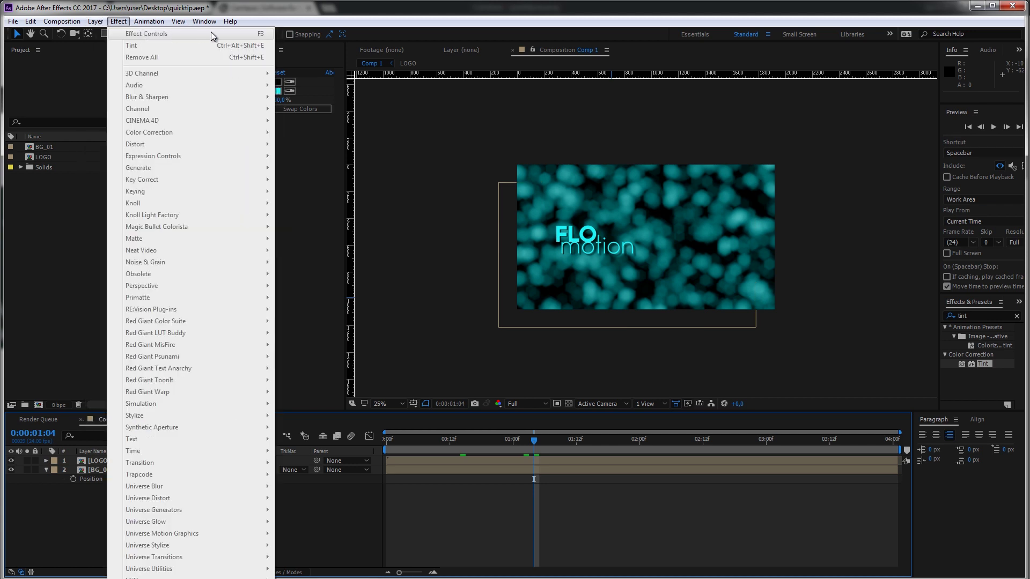
mouse_move(110, 35)
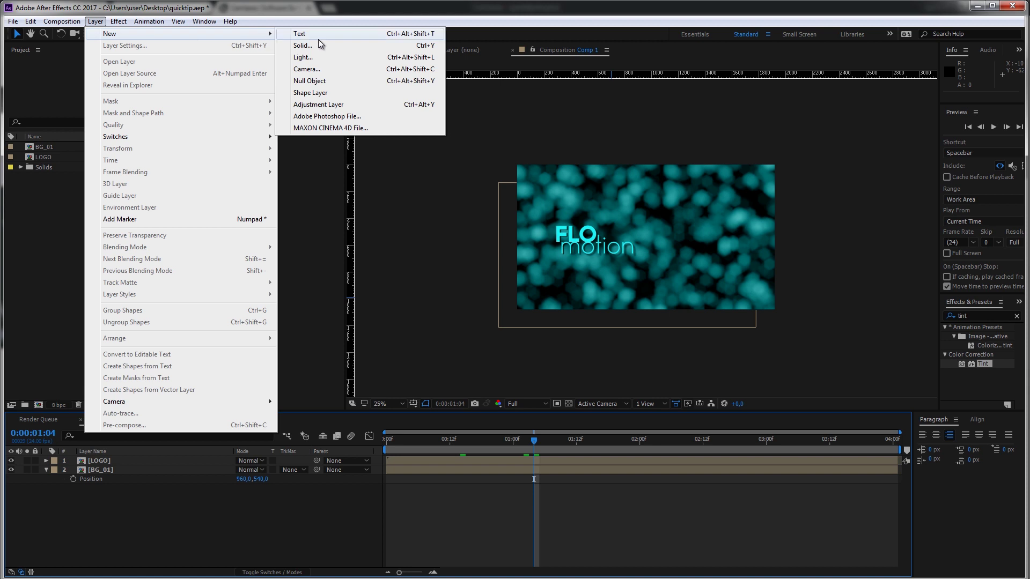
click(320, 80)
Step: Zoom the view to 50% and drag Null 2 over the middle of the logo
click(206, 503)
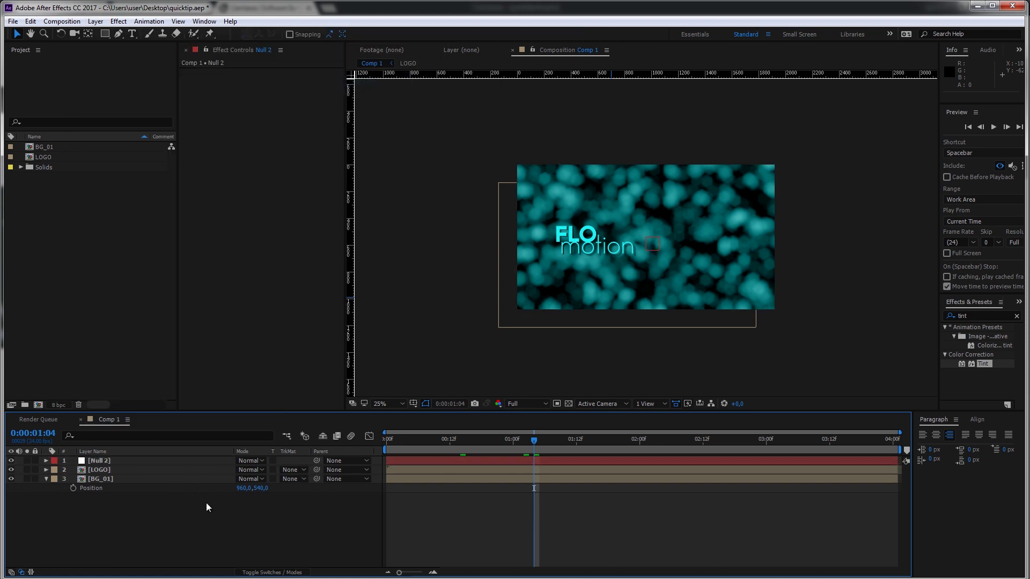
key(period)
click(101, 461)
drag(666, 237, 540, 256)
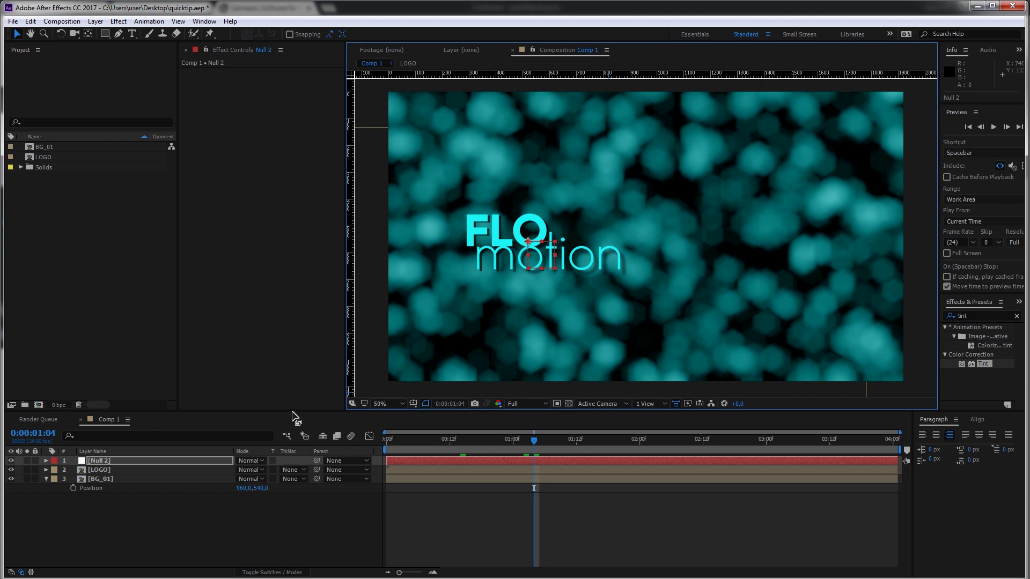
click(119, 471)
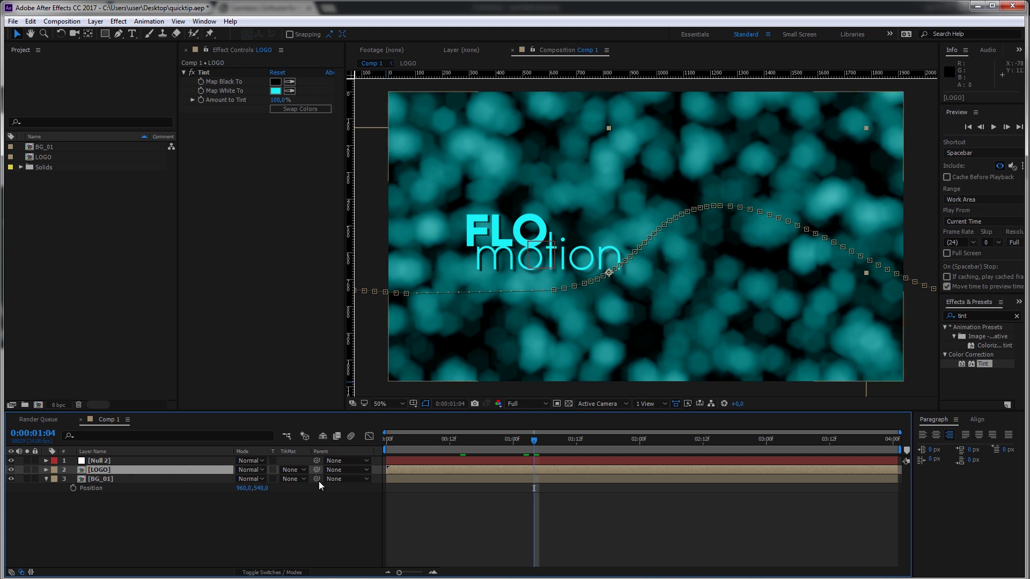
Step: Pick-whip the LOGO layer's Parent to the Null 2 layer
drag(315, 470, 318, 522)
drag(268, 503, 114, 462)
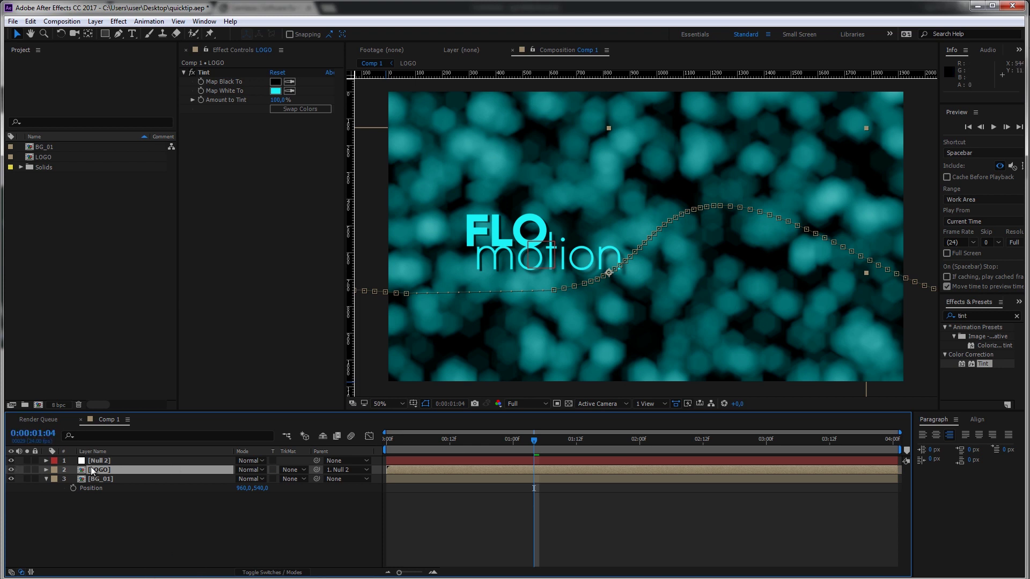
click(117, 462)
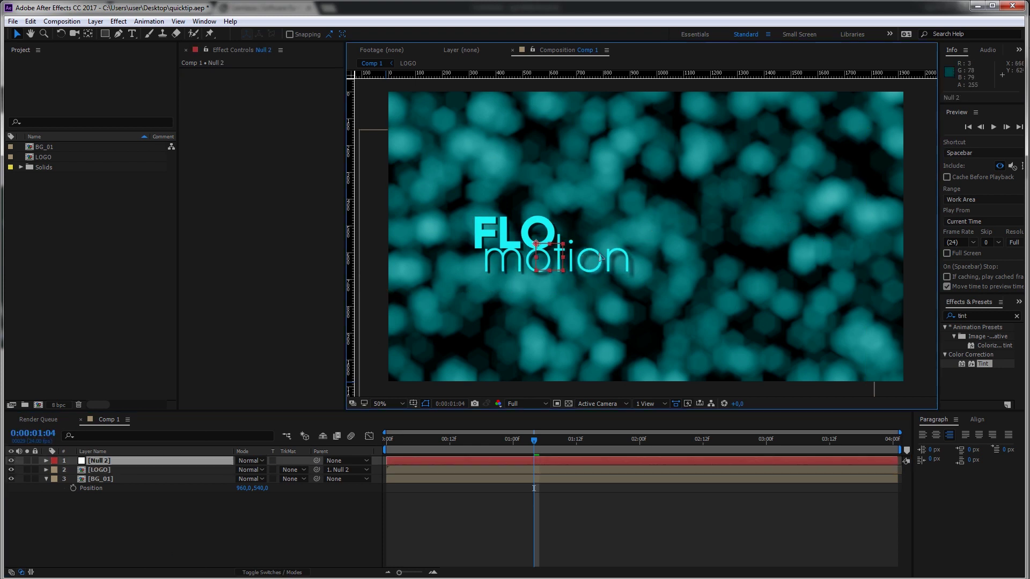
Step: Move Null 2 up and down in the viewer to confirm the logo follows it
mouse_move(599, 257)
mouse_down()
mouse_move(682, 236)
mouse_move(650, 191)
mouse_move(622, 182)
mouse_move(685, 194)
mouse_move(616, 251)
mouse_up()
key(comma)
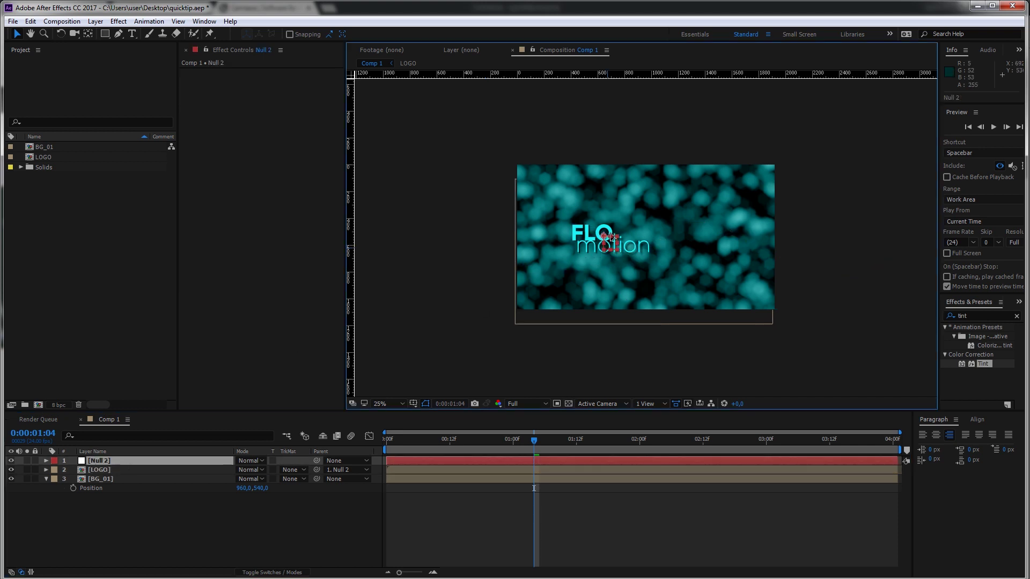
drag(613, 238, 607, 178)
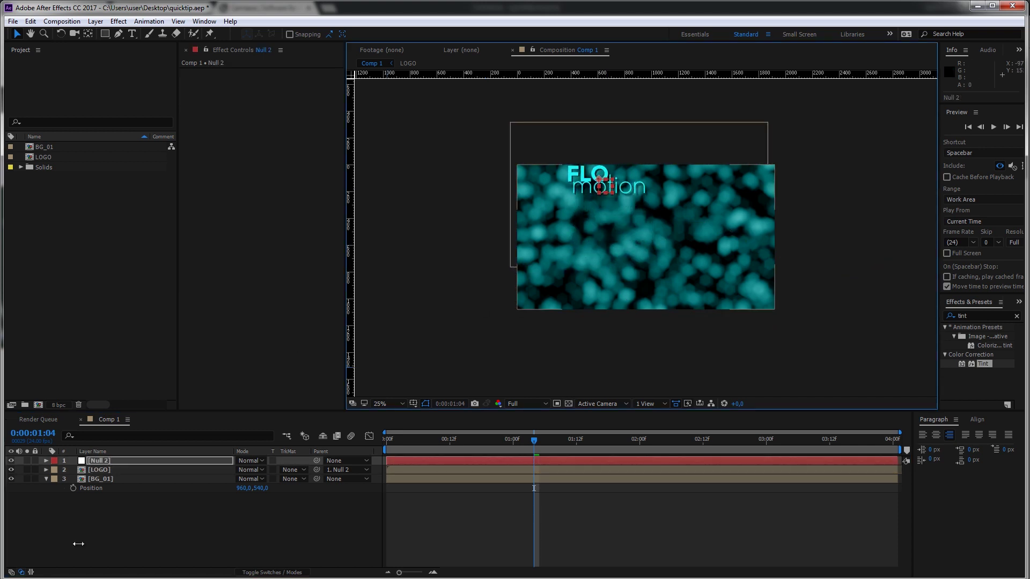
click(91, 470)
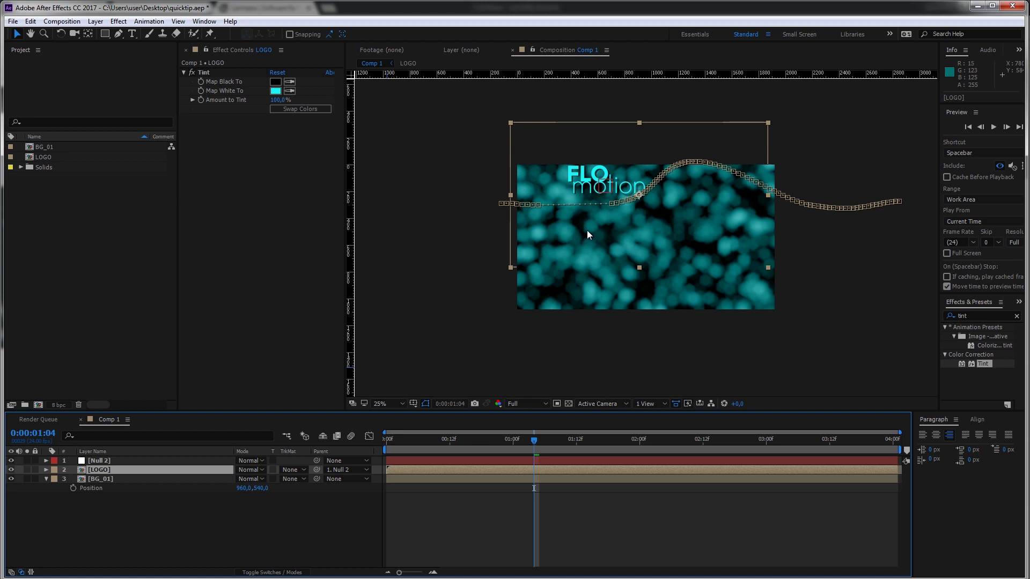
click(130, 460)
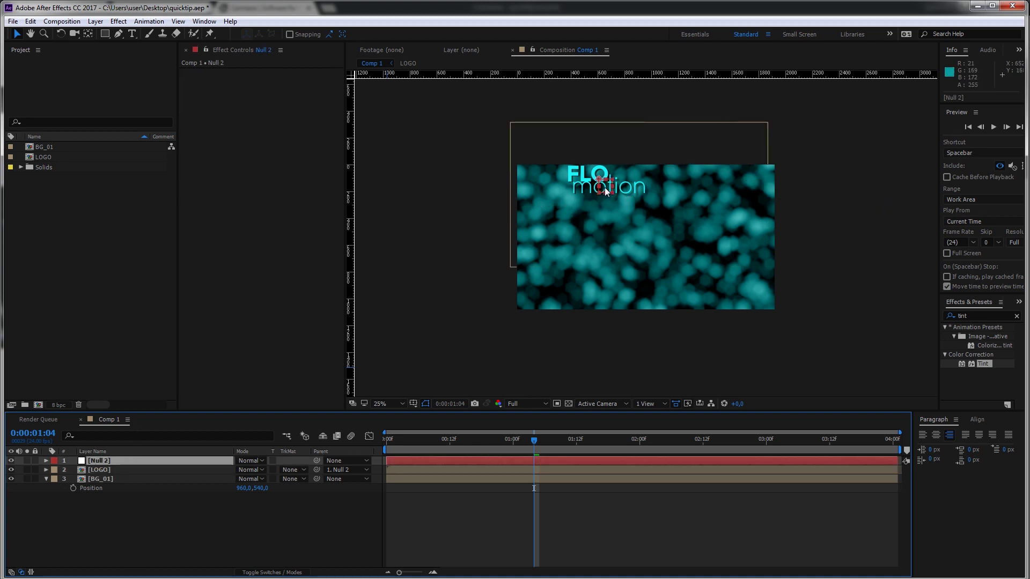
drag(605, 192, 616, 288)
click(617, 287)
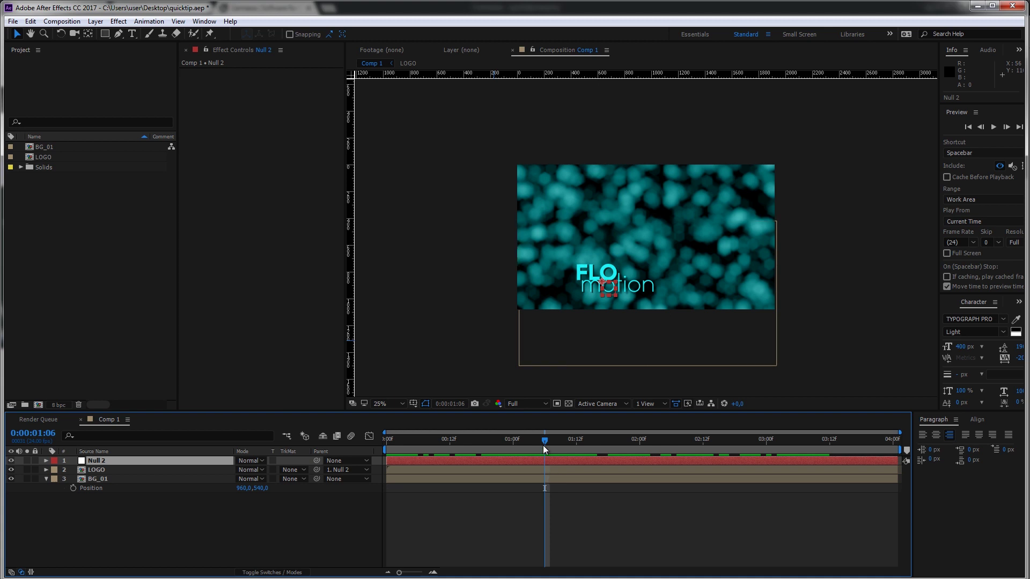
Step: Scrub to about 1:12 to watch the motion, then select LOGO and show the Graph Editor
drag(545, 443, 578, 446)
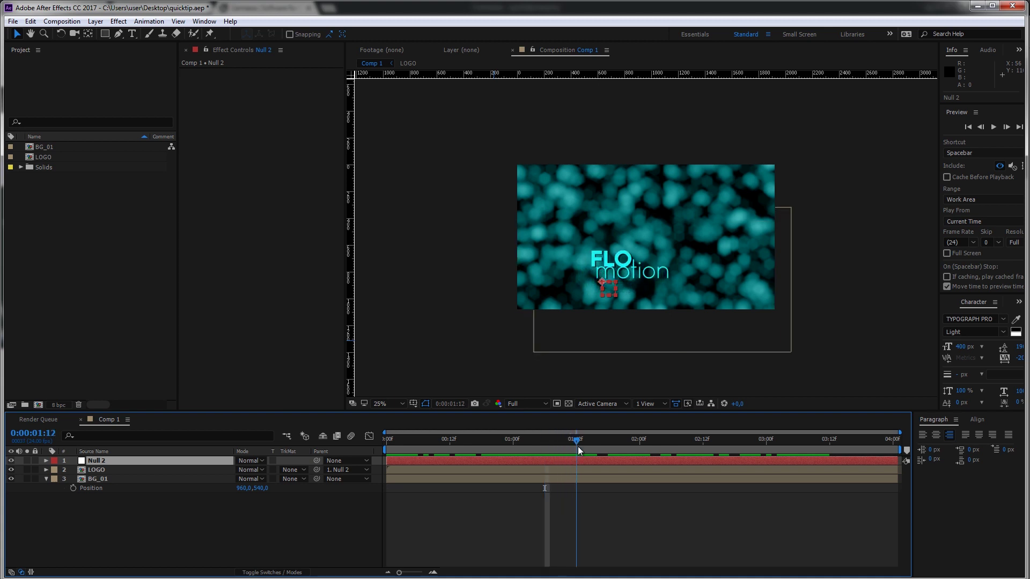
click(594, 525)
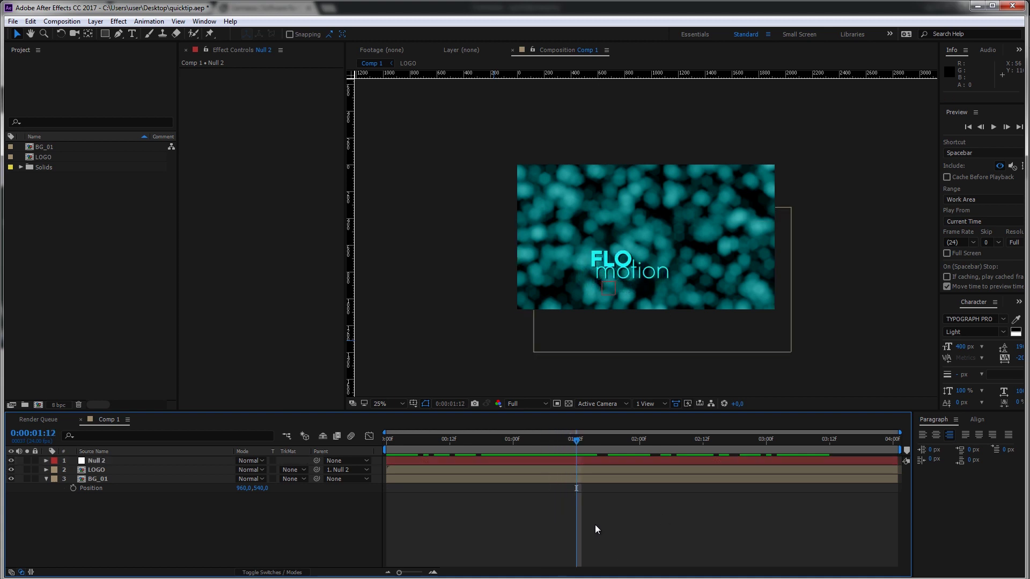
mouse_move(578, 442)
mouse_down()
mouse_move(632, 445)
mouse_move(581, 443)
mouse_up()
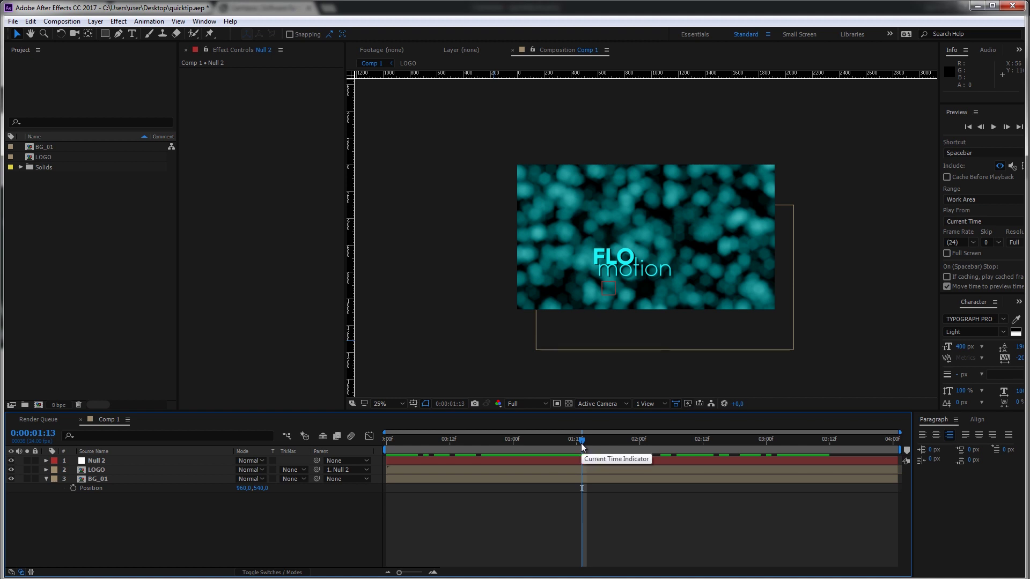
click(113, 470)
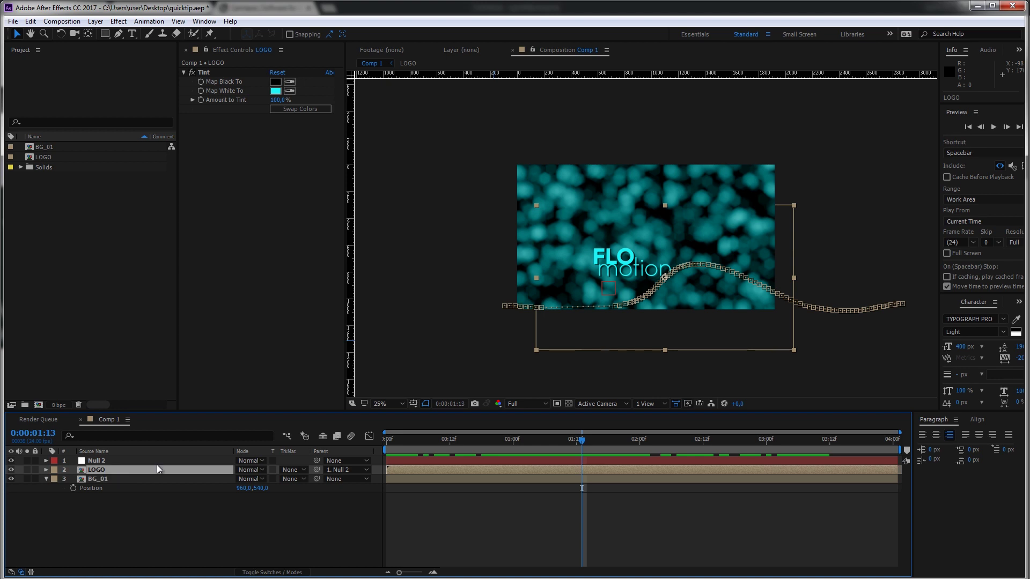
click(369, 436)
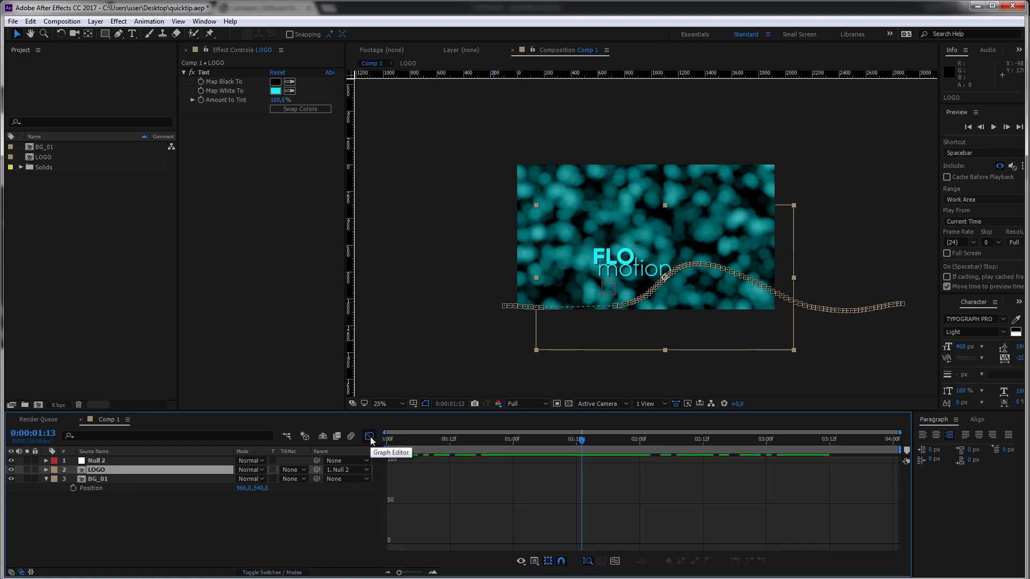
Step: Apply Separate Dimensions to LOGO's Position and display the Y Position curve in the graph
click(237, 554)
click(99, 469)
click(47, 469)
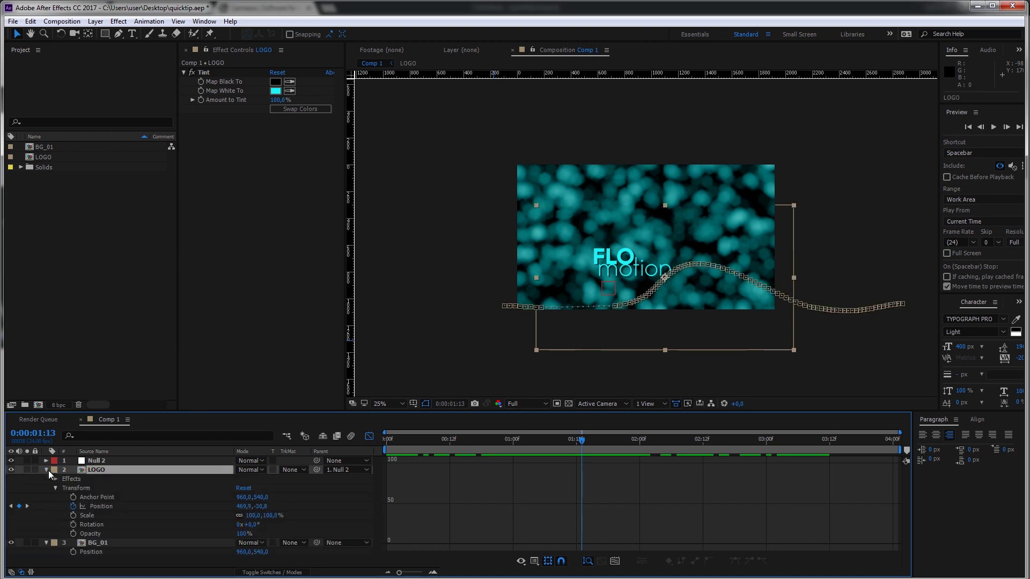
click(107, 505)
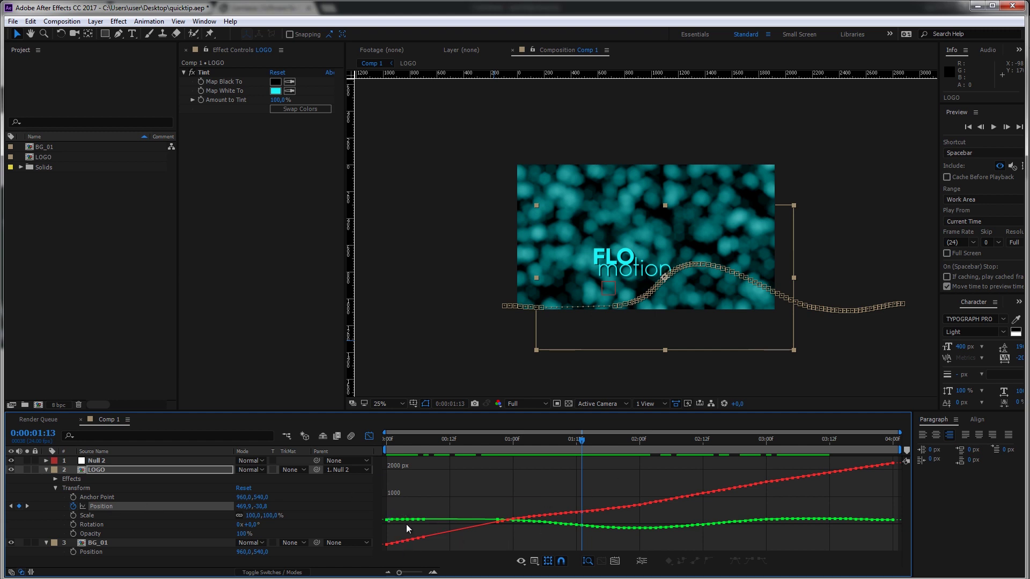
click(642, 561)
click(103, 506)
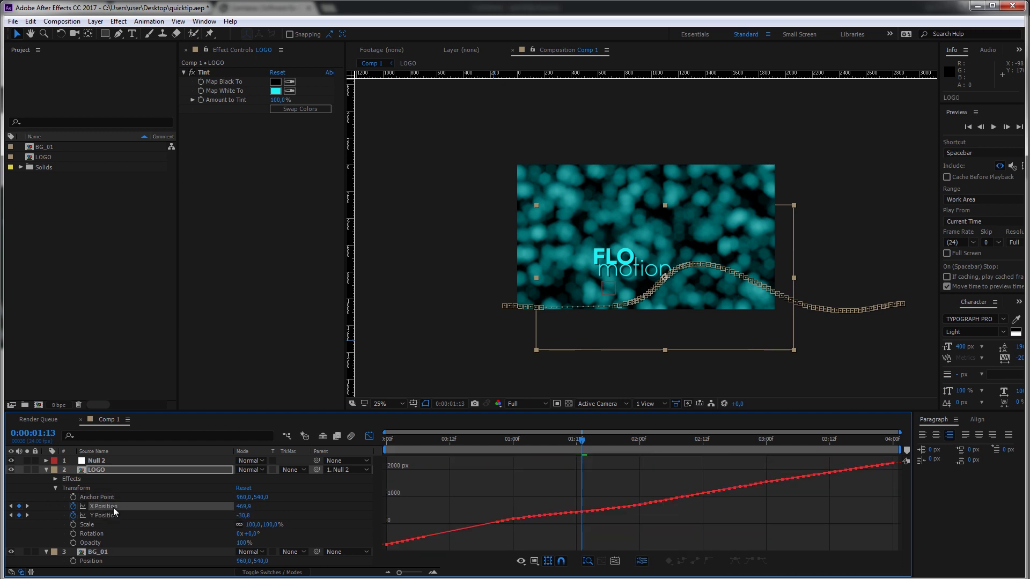
click(111, 514)
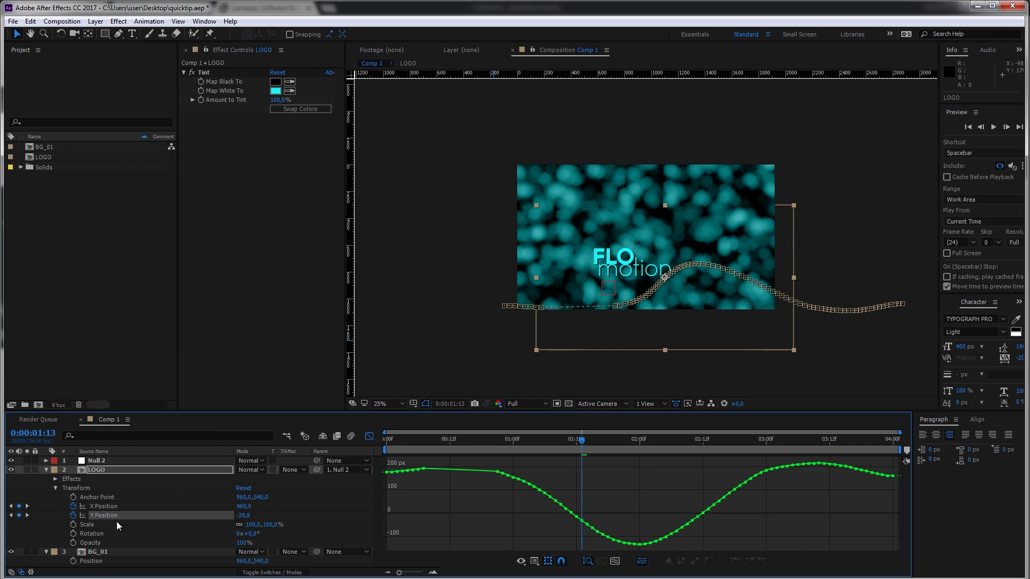
Step: Select all Y Position keys, lower the curve's peaks and compress it in time
click(107, 515)
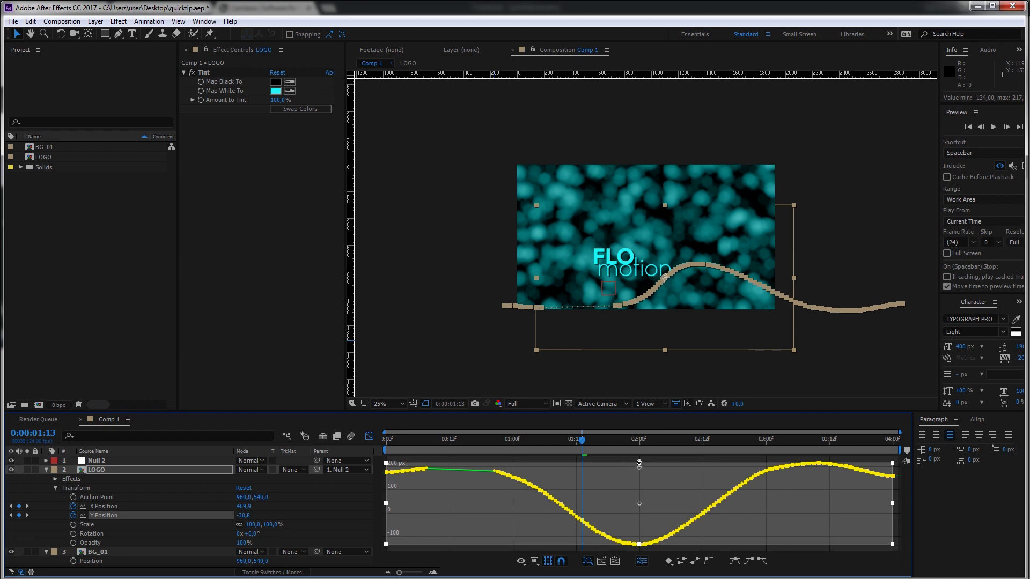
mouse_move(638, 462)
mouse_down()
mouse_move(638, 497)
mouse_move(638, 463)
mouse_up()
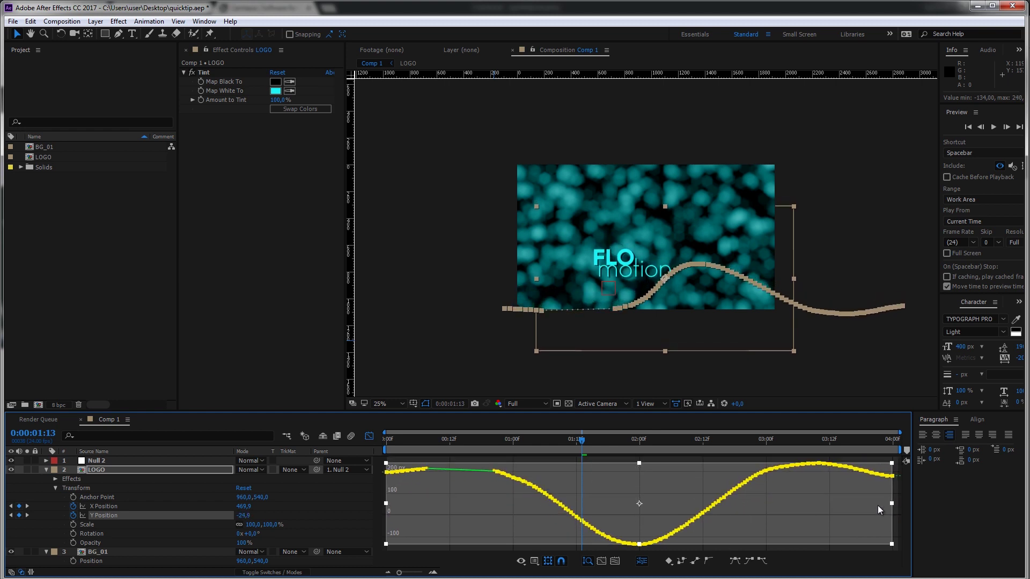
drag(892, 503, 839, 504)
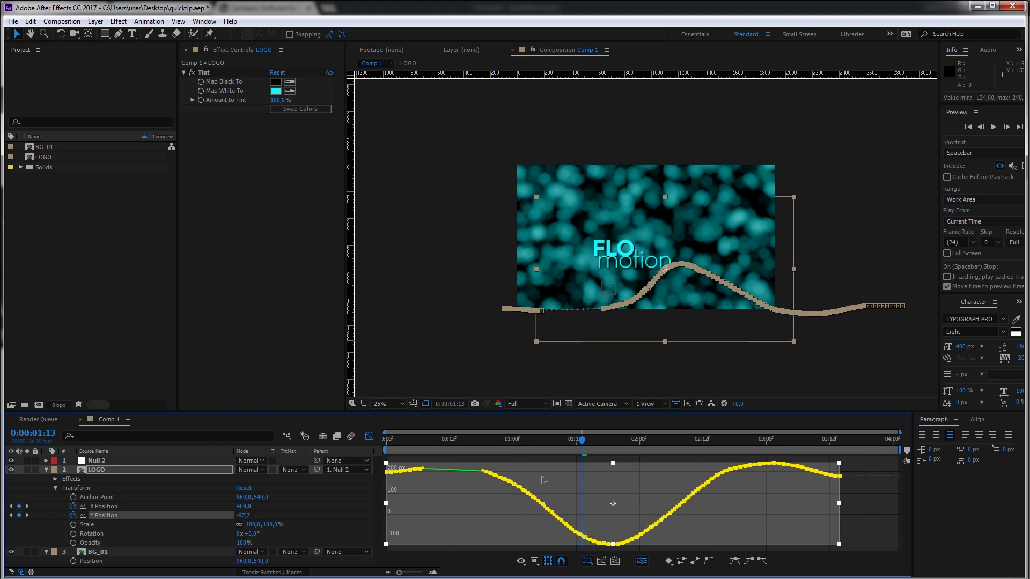
Step: Delete a few early Y Position keyframes and return to the start
drag(462, 458, 525, 500)
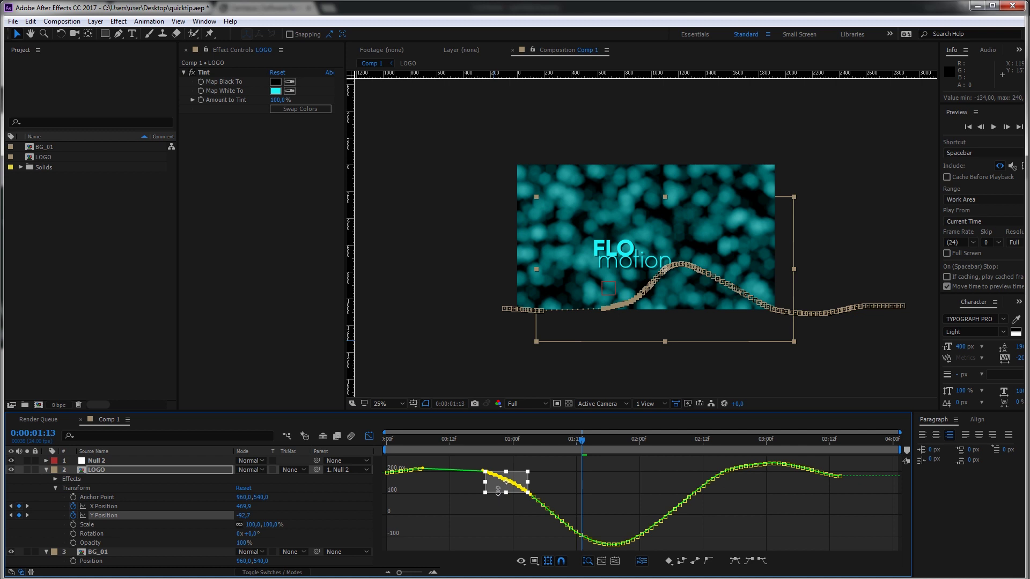
key(Delete)
drag(396, 437, 384, 441)
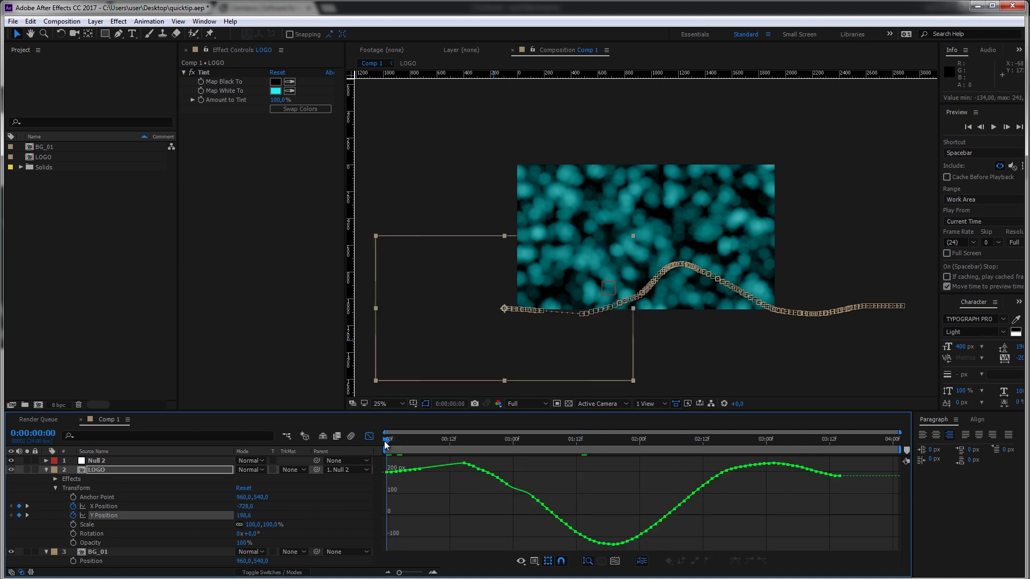